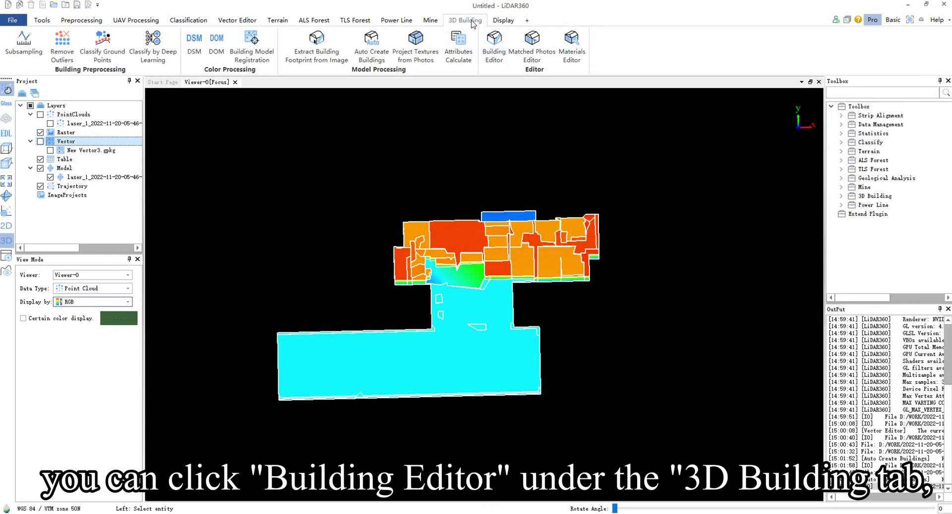
- Load the auto-created .LiBIM building model into Building Editor with Select Building Model
click(495, 46)
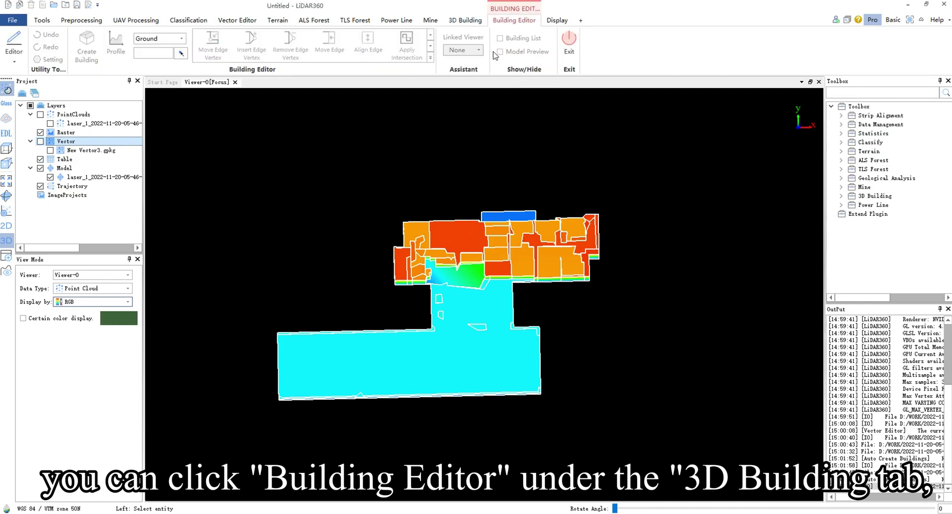
click(16, 64)
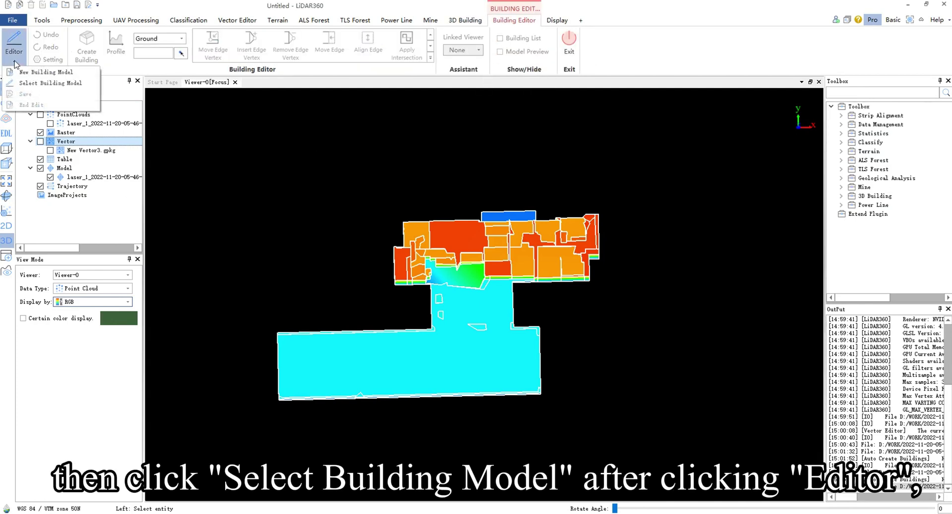
click(50, 83)
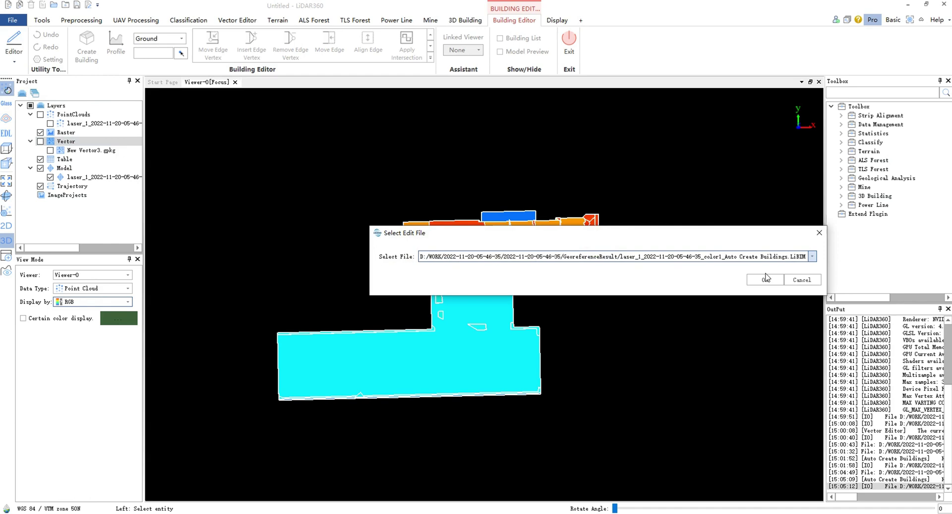
click(765, 280)
- Turn on the PointClouds layer in the Project panel and zoom in on the building
scroll(329, 333, up, 10)
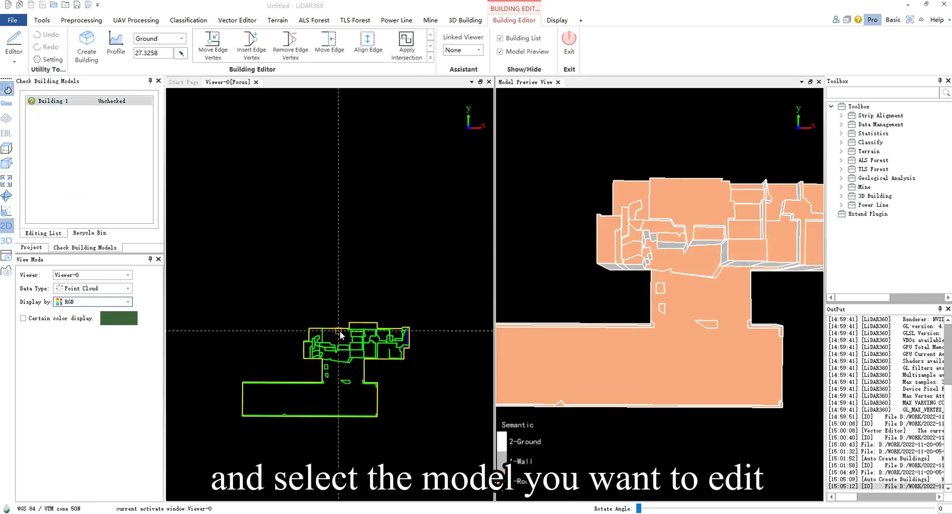
scroll(332, 171, down, 3)
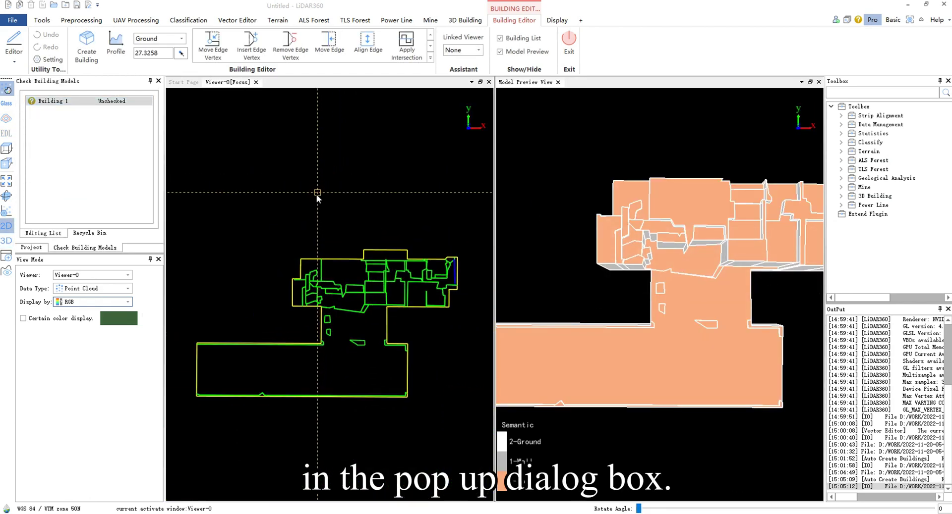
click(31, 247)
click(40, 114)
click(40, 115)
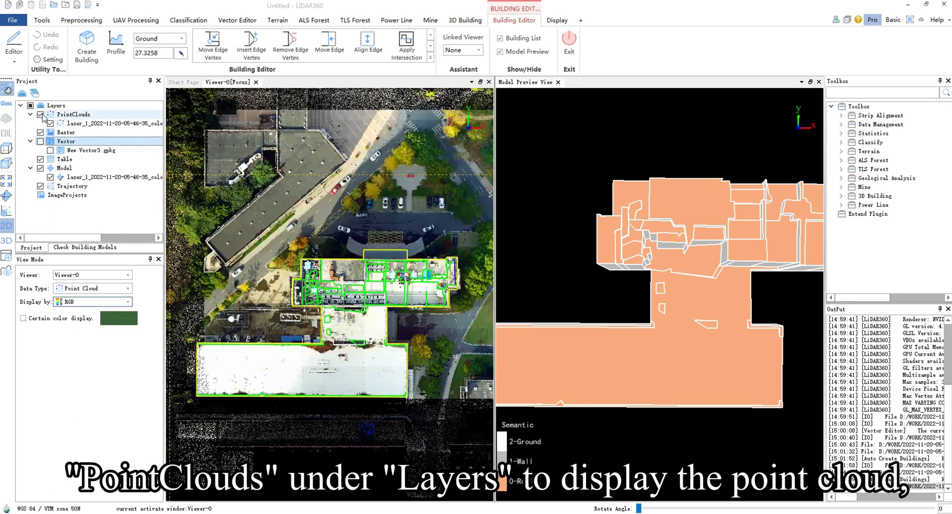
scroll(340, 304, up, 4)
scroll(340, 304, up, 3)
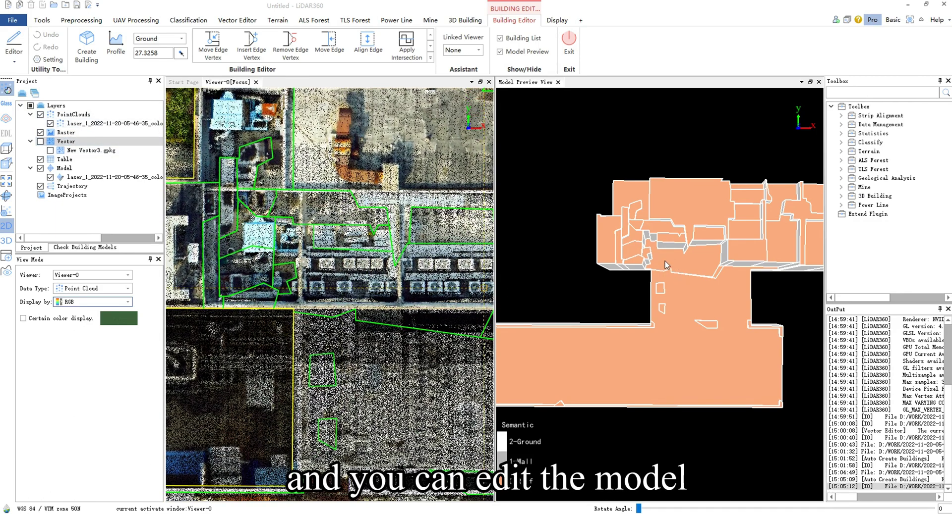
scroll(665, 264, up, 1)
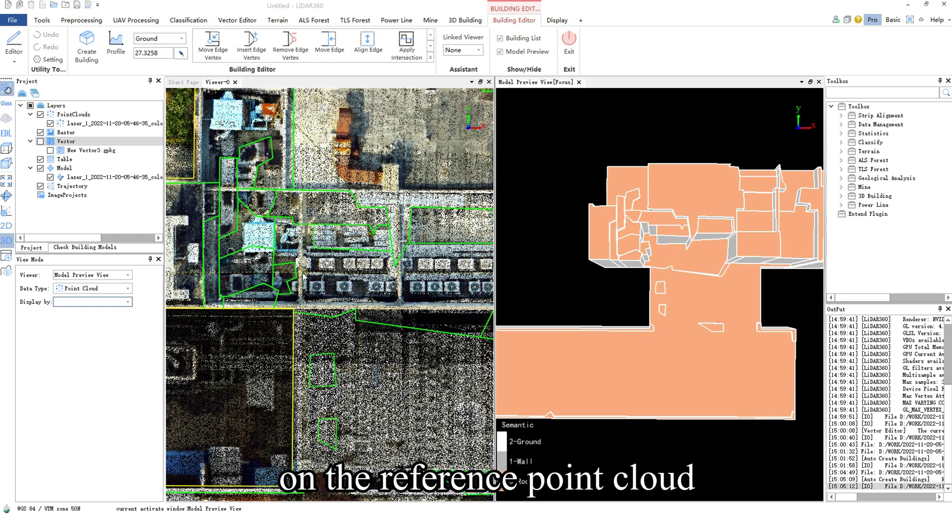
scroll(351, 298, down, 2)
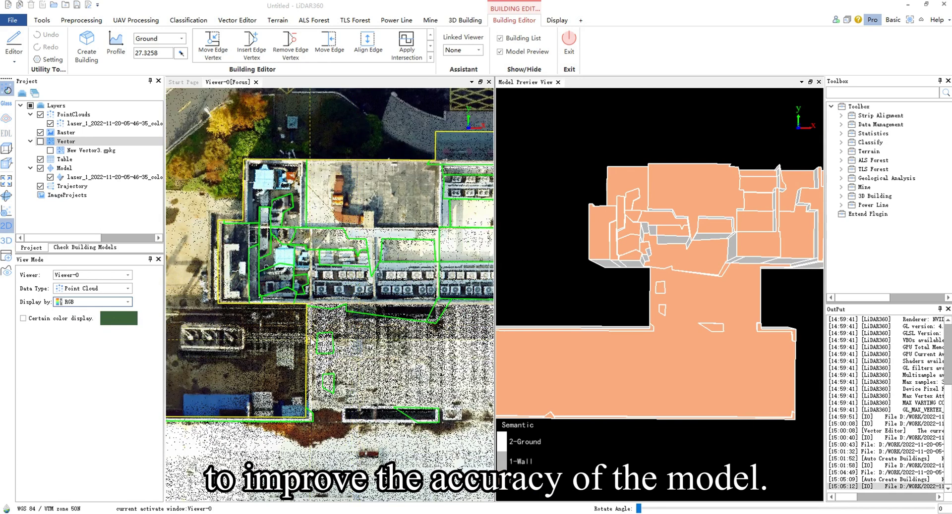
click(213, 44)
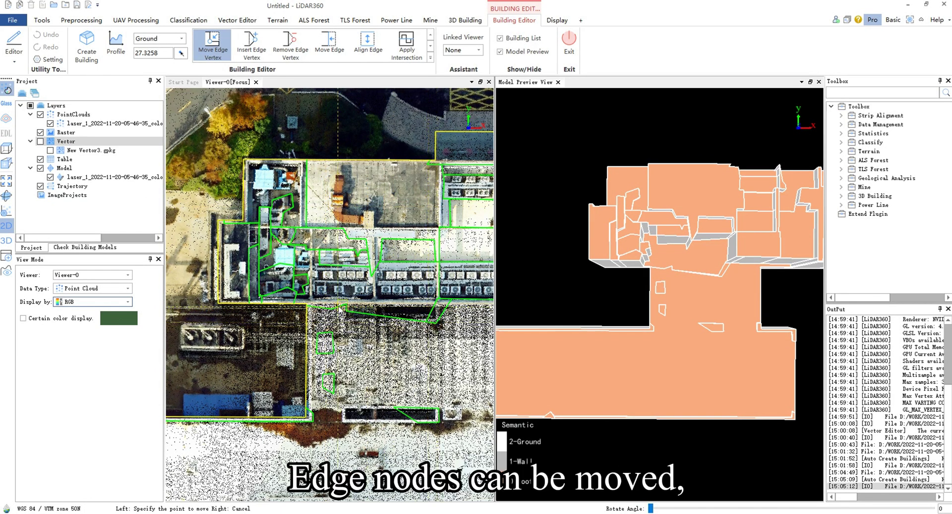
- Move one outline corner vertex slightly to a new position
click(342, 308)
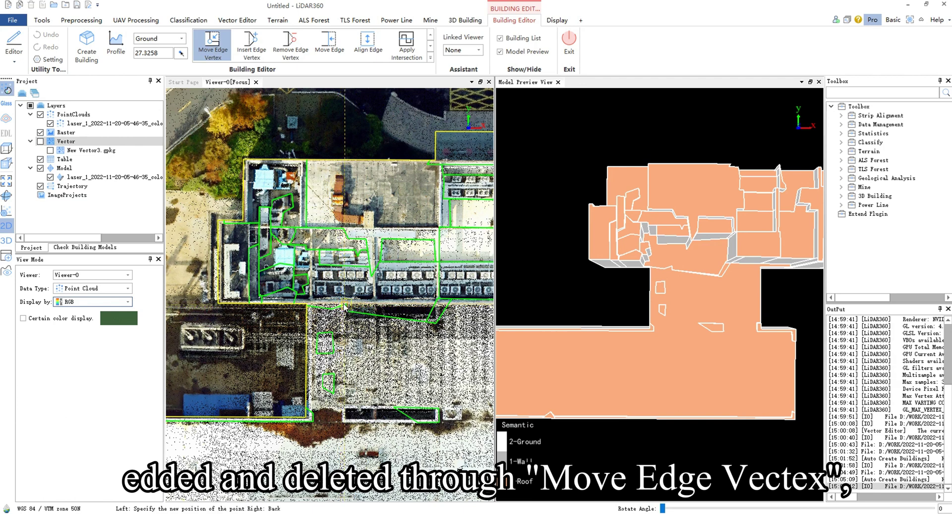
click(334, 303)
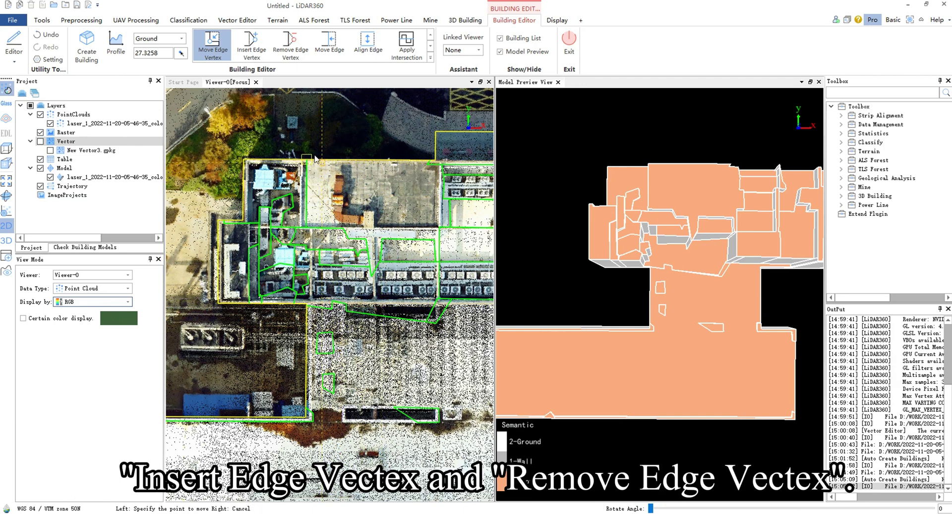
click(283, 51)
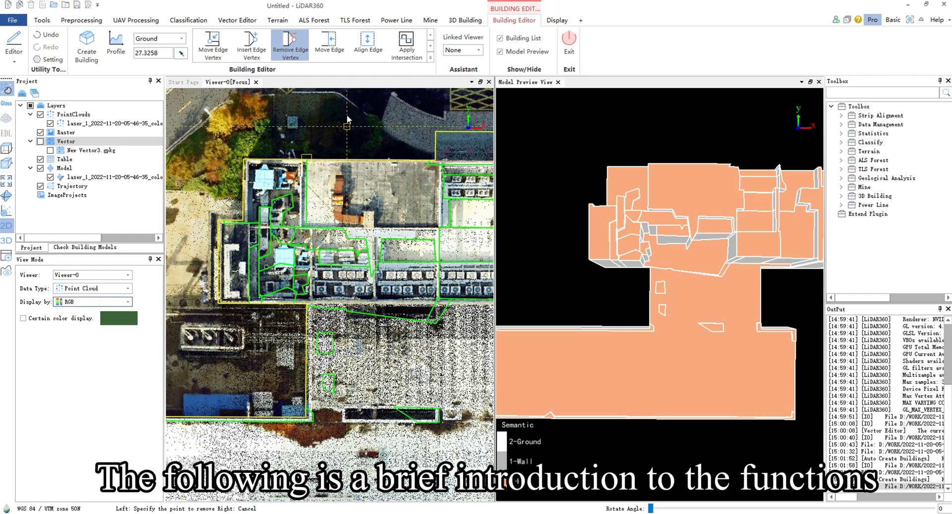
- Widen the small green rectangle by moving its right edge further right
click(328, 52)
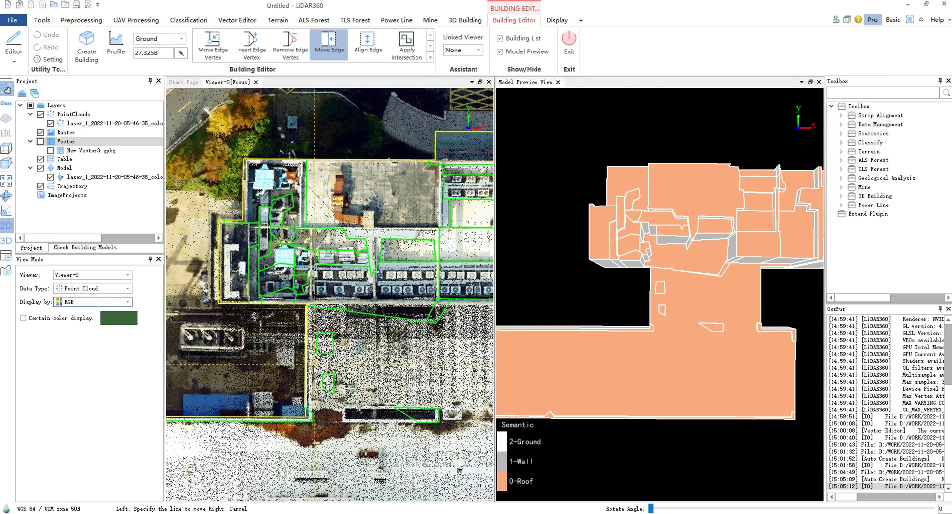
click(333, 347)
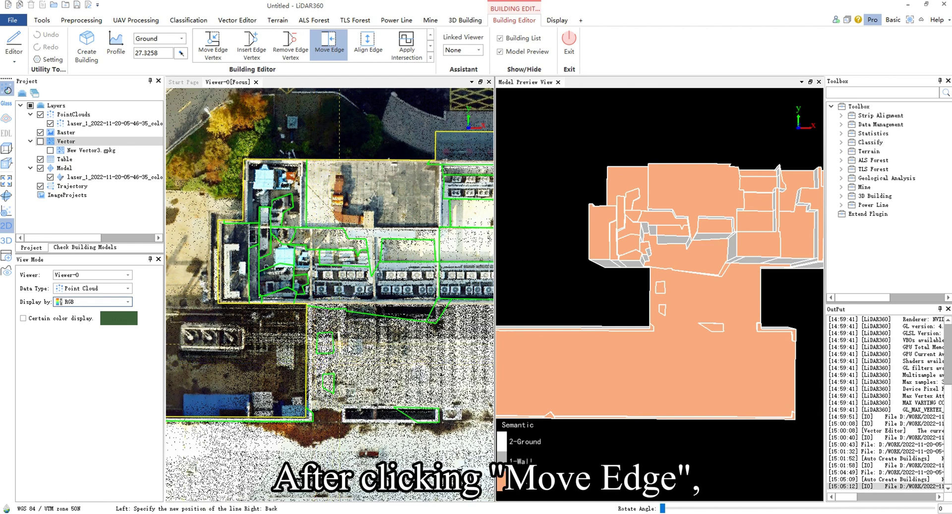
click(360, 347)
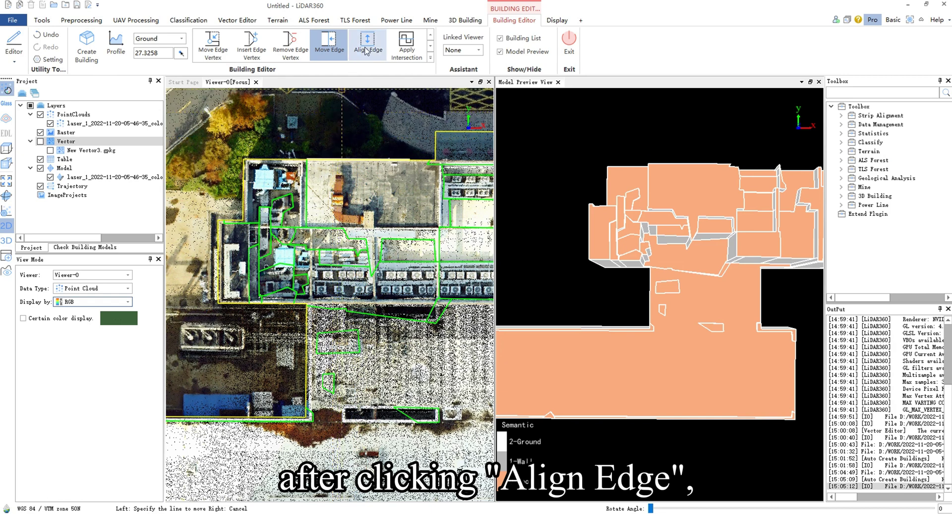
- Align a rectangle edge parallel to the right-edge base line at a new position
click(367, 50)
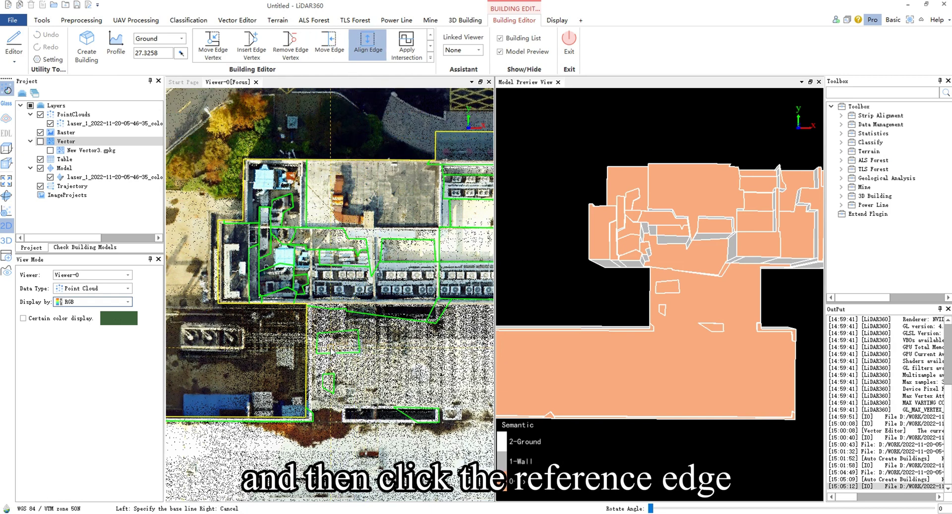
click(363, 346)
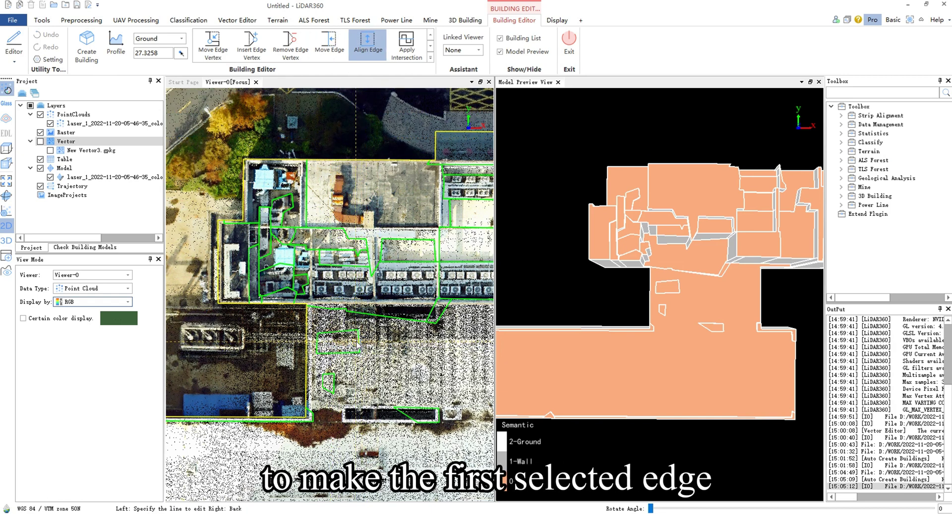
click(358, 344)
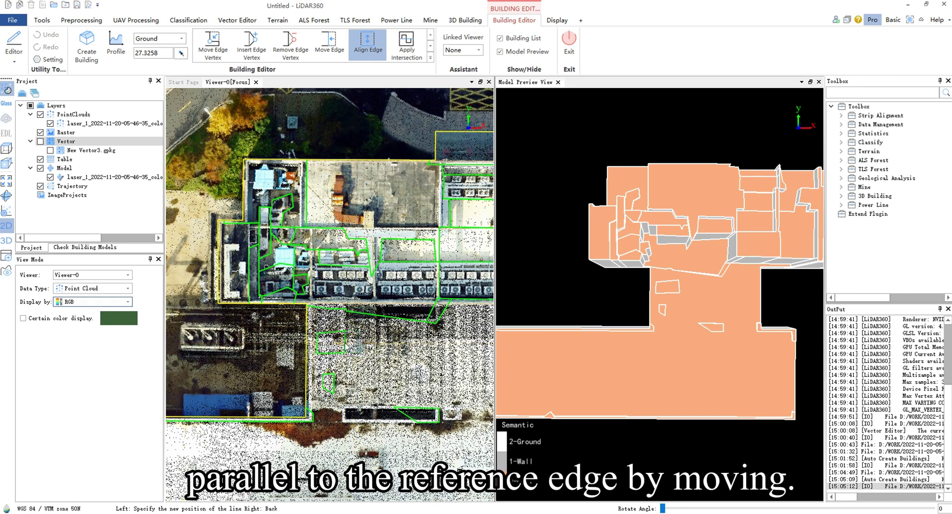
click(349, 344)
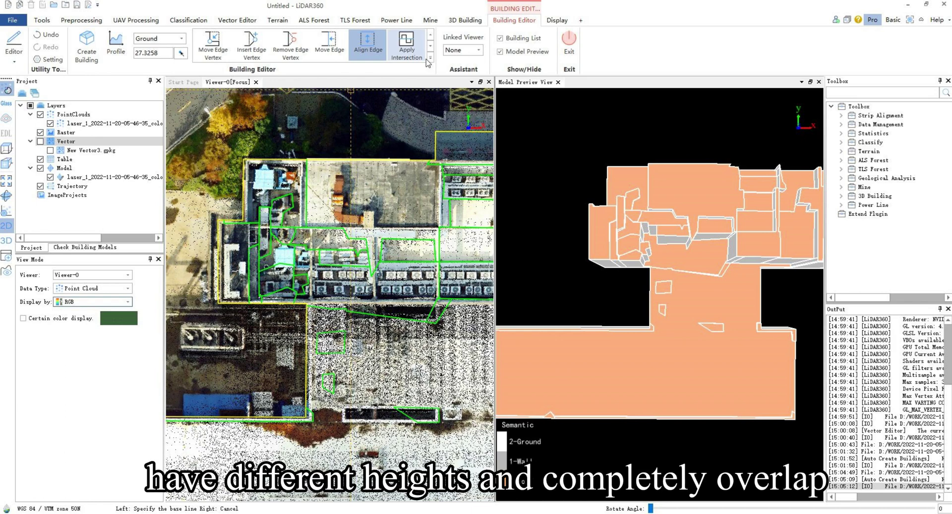
- Split the chosen roof patch in two along a two-point dividing line
click(429, 58)
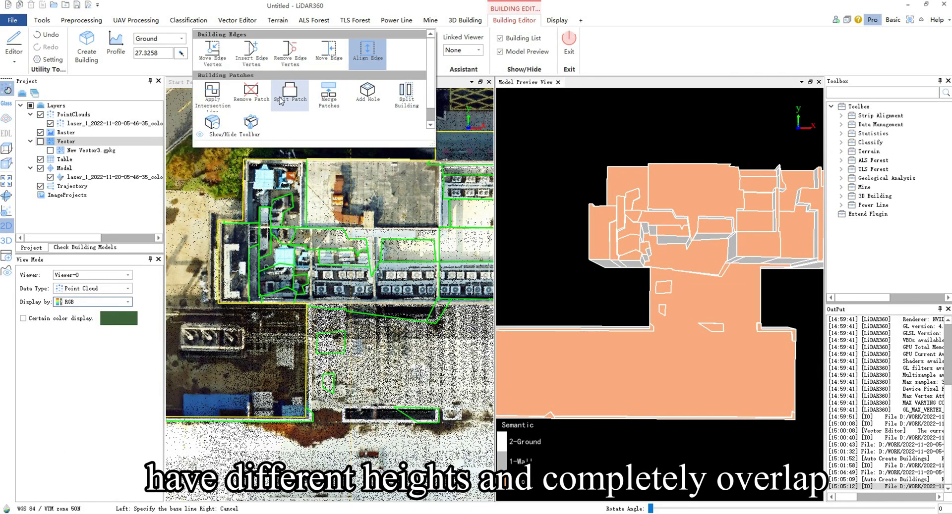
click(327, 96)
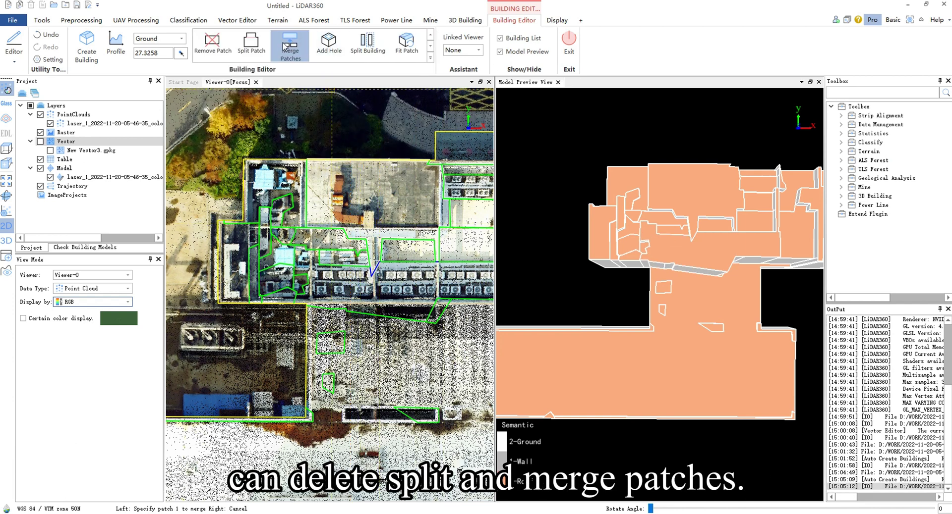
click(251, 45)
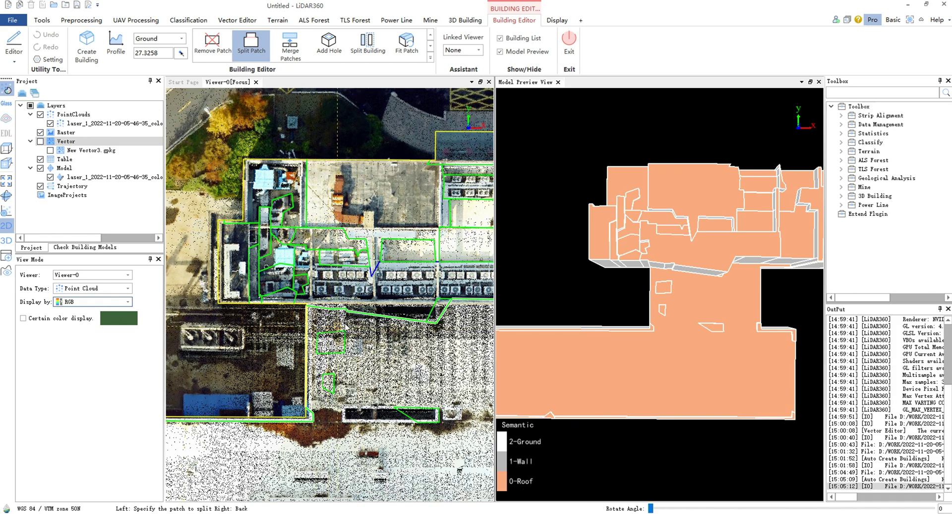
scroll(347, 312, up, 2)
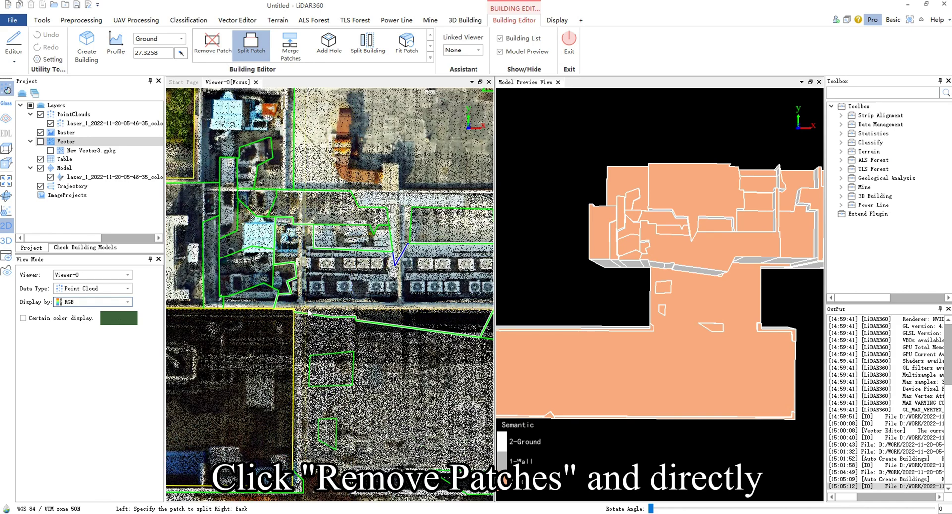
middle_drag(309, 312, 298, 310)
click(286, 310)
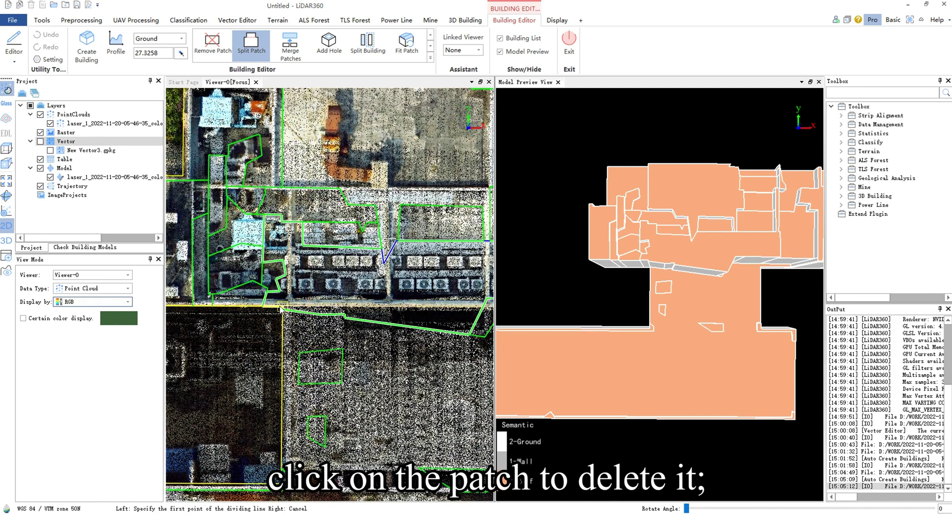
click(483, 300)
middle_drag(484, 300, 376, 299)
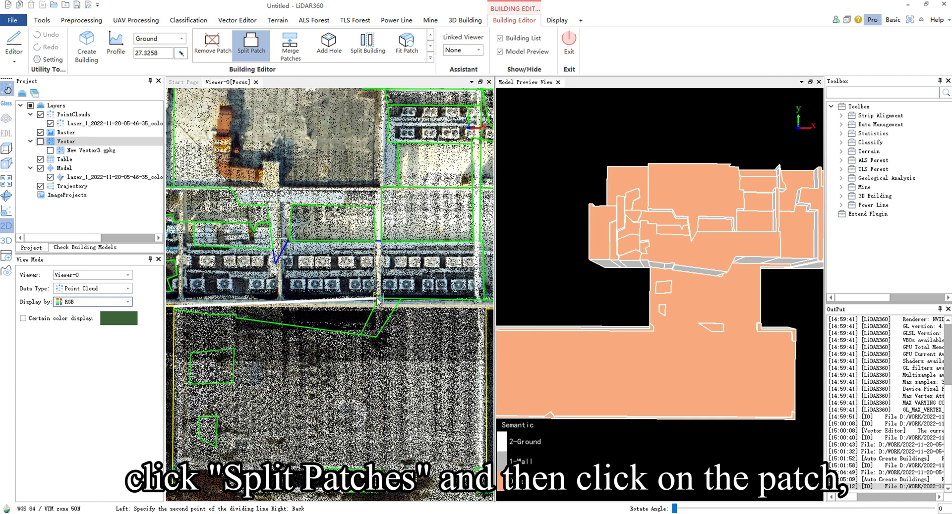
click(377, 300)
scroll(348, 278, down, 2)
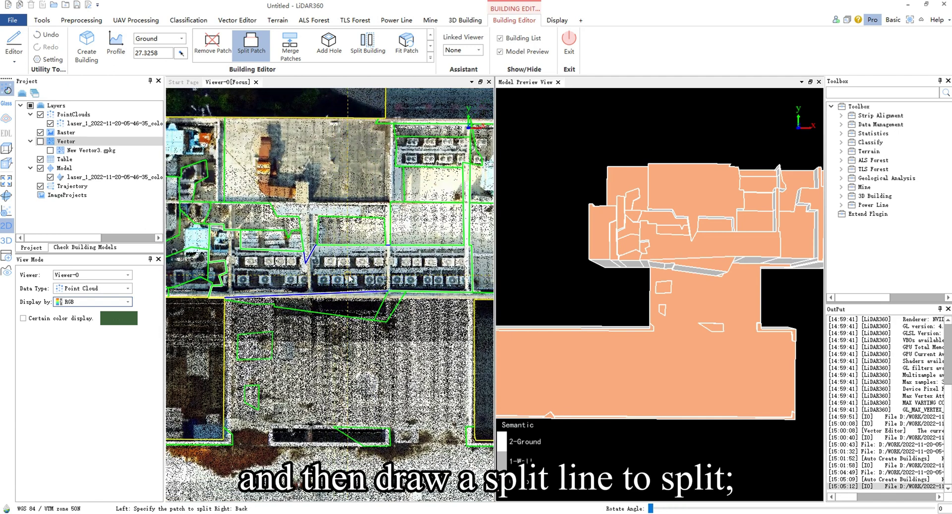
click(214, 53)
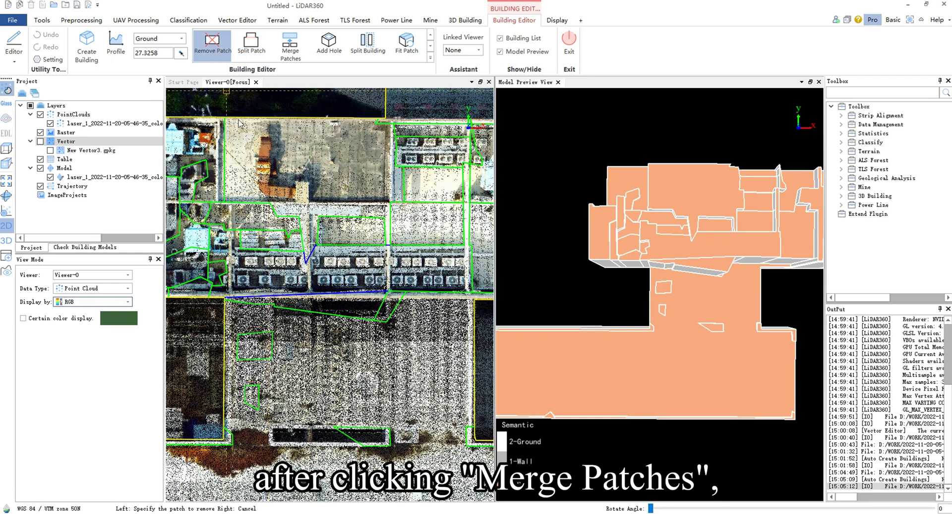
- Delete two small stray patches, then merge two pairs of adjacent roof patches
click(252, 350)
click(252, 397)
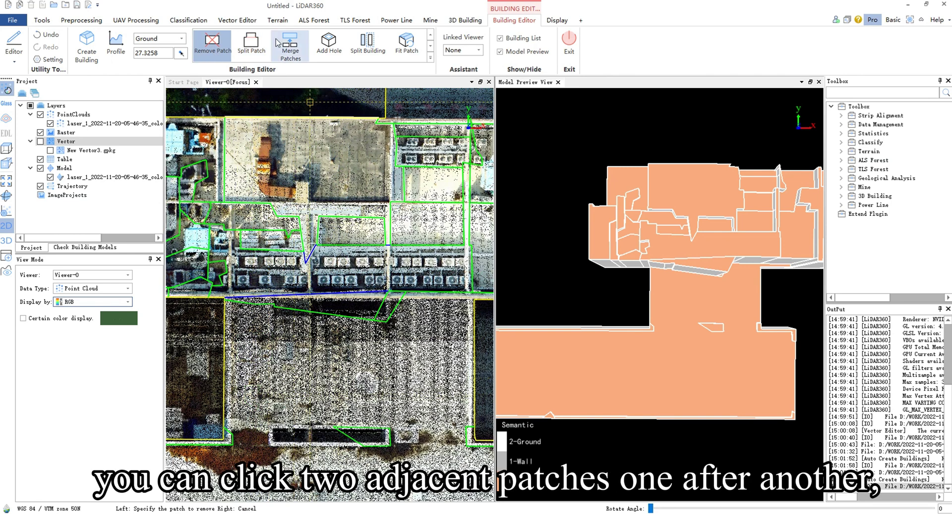
click(288, 49)
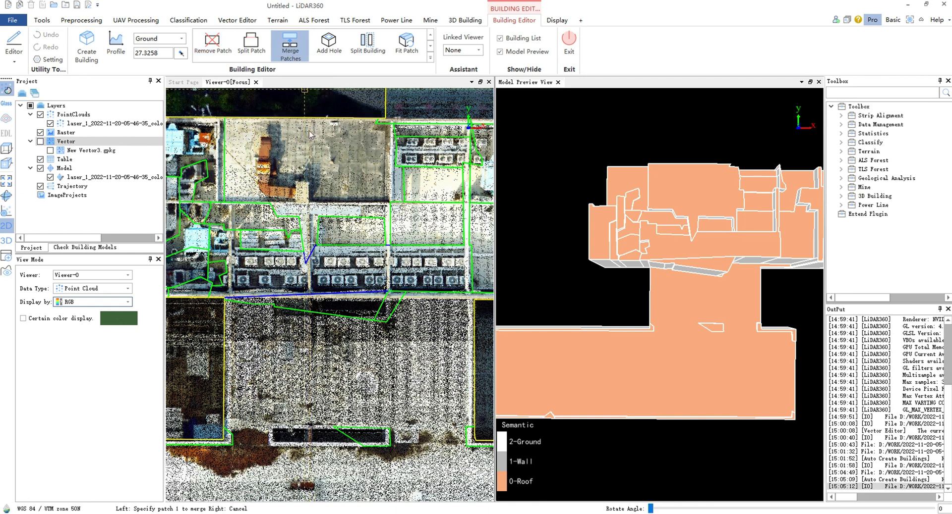
click(314, 312)
click(326, 307)
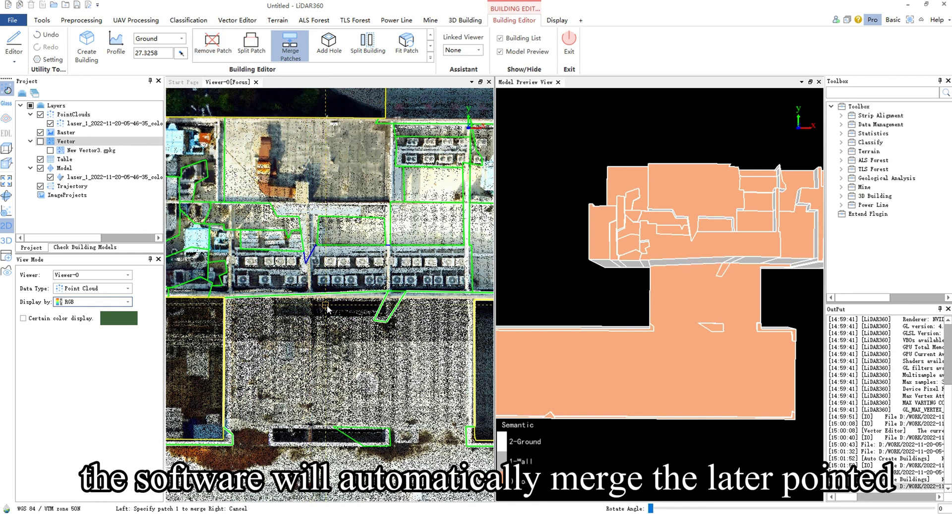
click(357, 326)
click(393, 311)
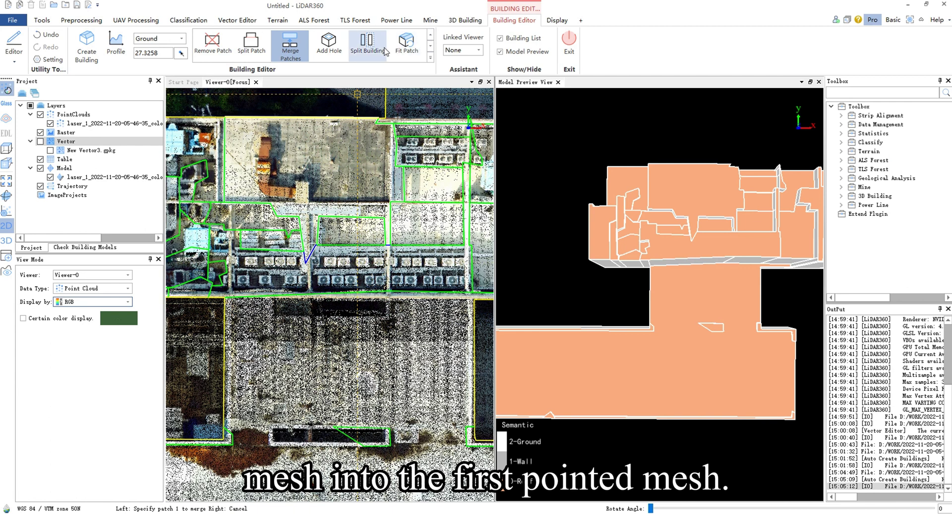
click(329, 44)
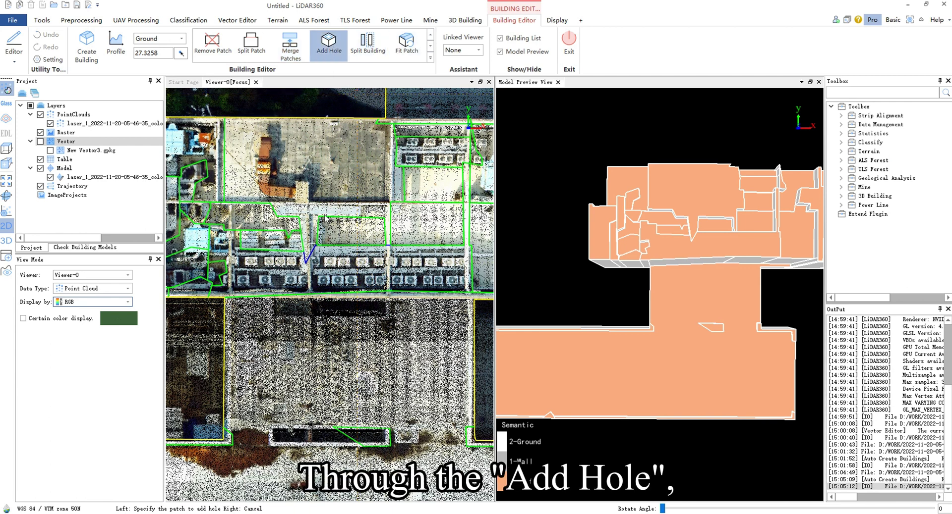
click(330, 349)
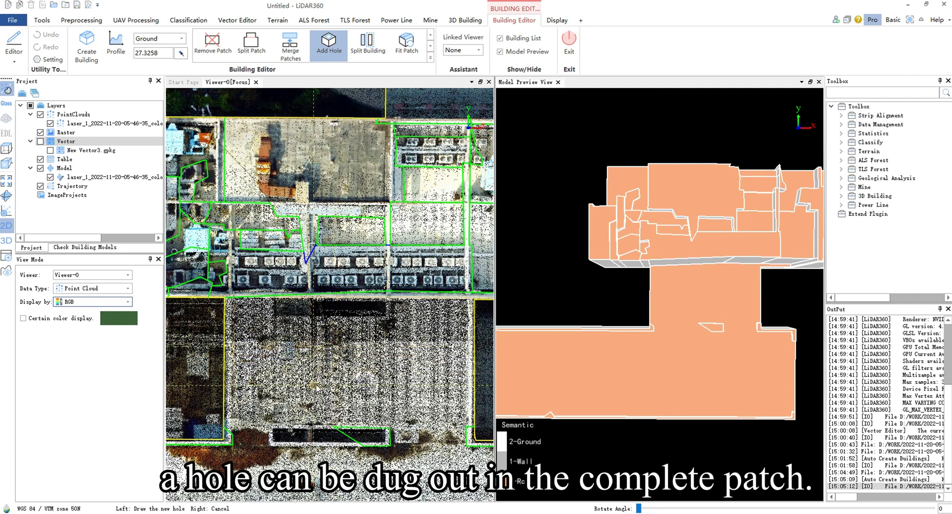
click(314, 386)
click(384, 387)
click(375, 360)
double_click(320, 359)
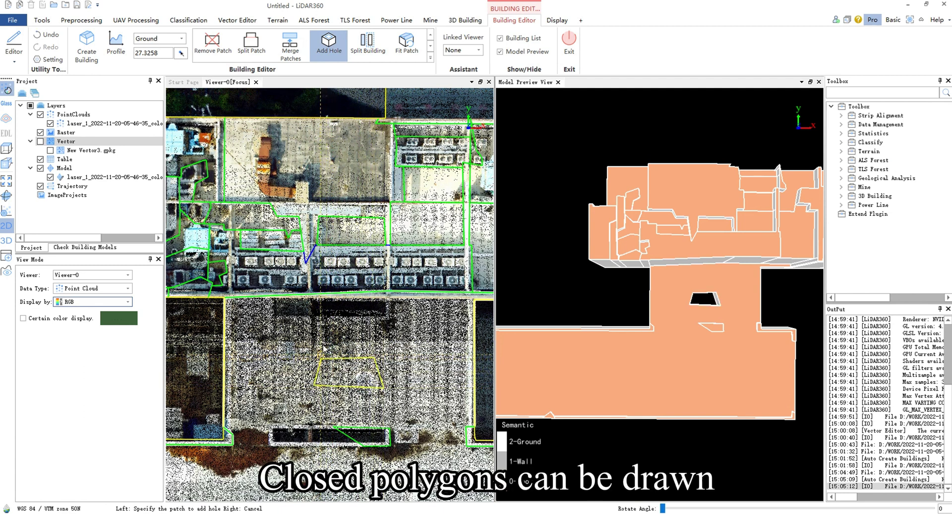
key(ctrl+z)
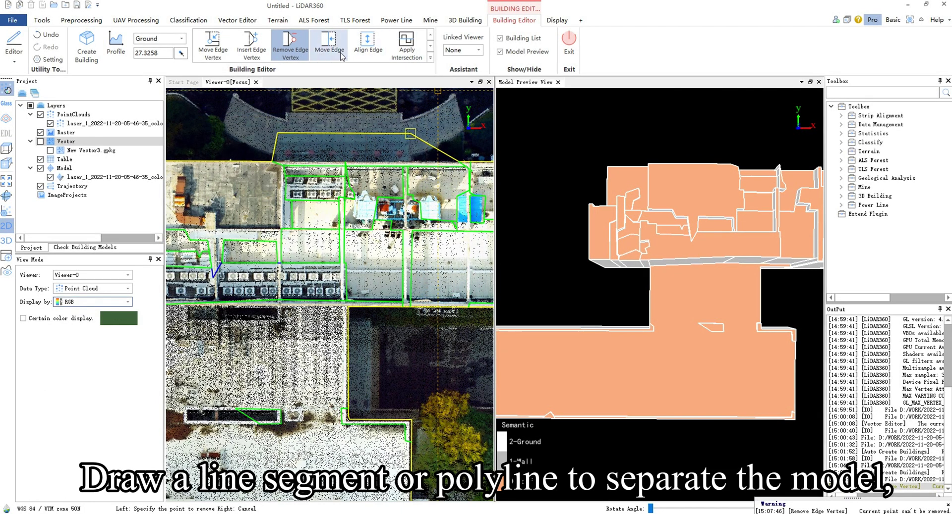
- Separate the top-edge trapezoid section as its own building with Split Building's dividing line
click(430, 57)
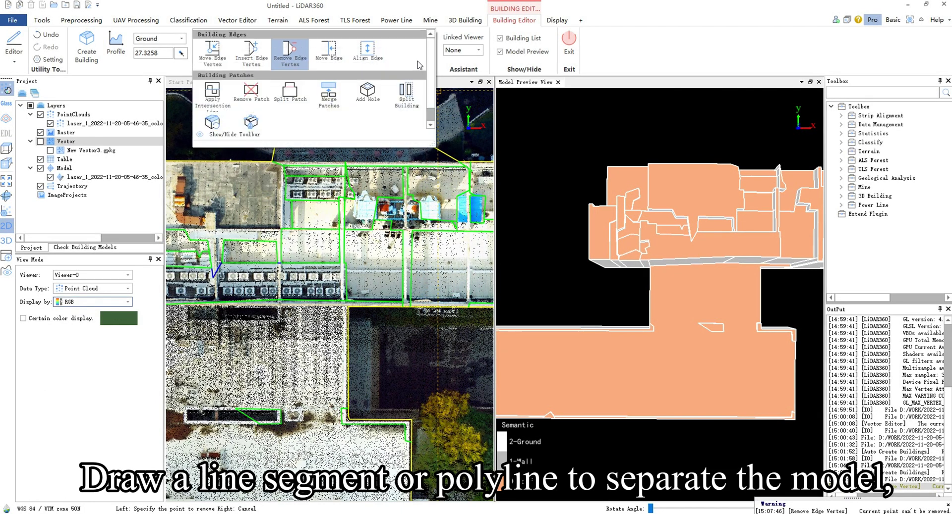
click(393, 101)
click(271, 165)
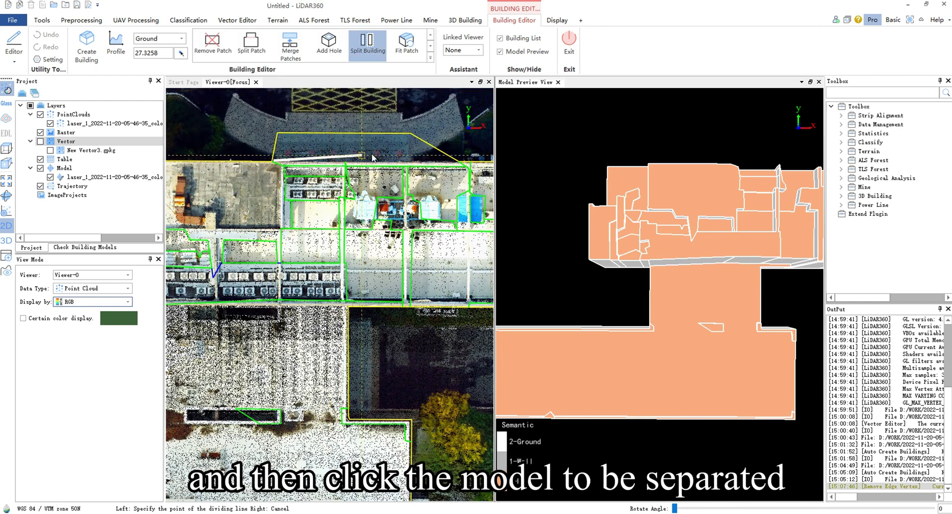
click(465, 160)
click(397, 149)
click(653, 280)
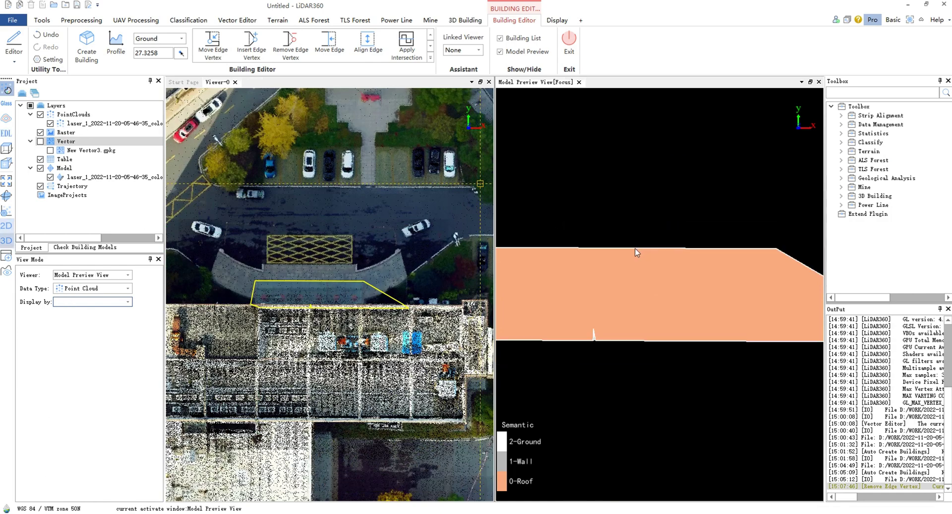
scroll(653, 281, down, 2)
scroll(333, 255, down, 5)
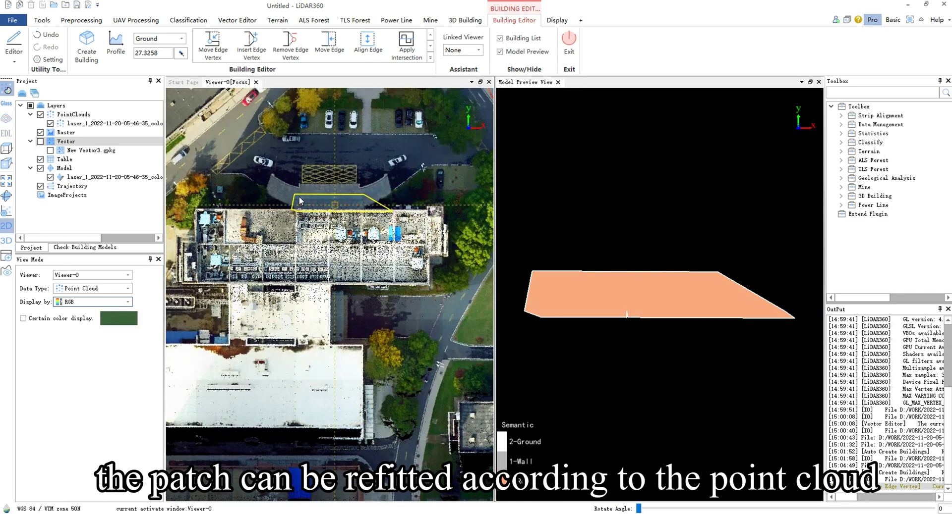
- Select Building 1 in the check list and set Fit Patch to the 6 - Building class
click(64, 248)
click(52, 103)
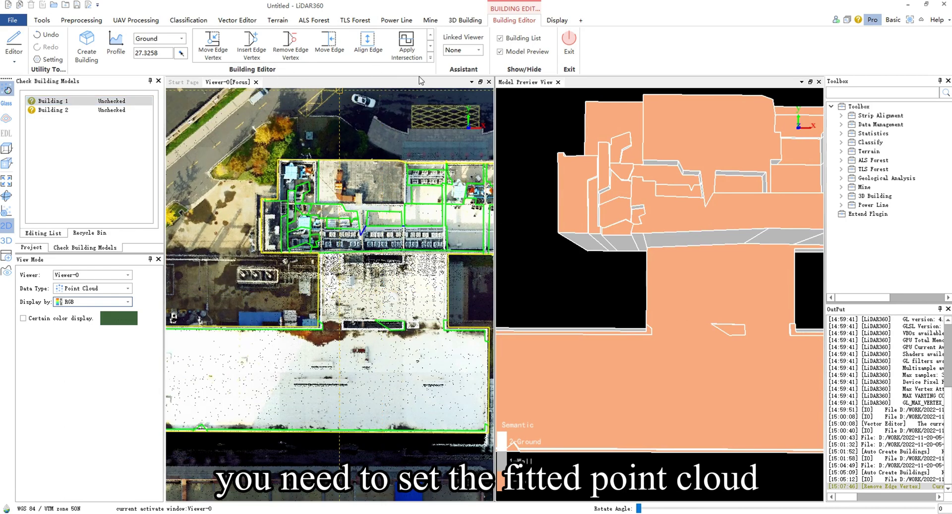
click(430, 57)
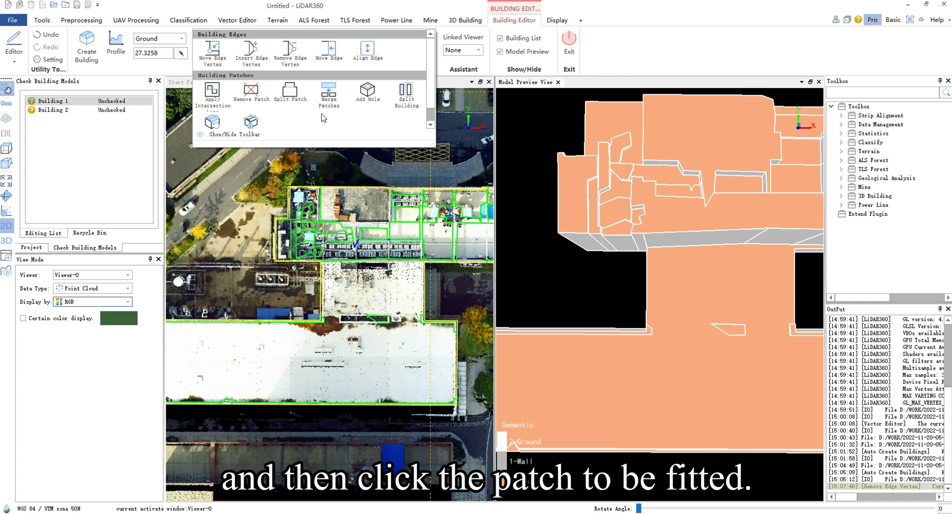
scroll(211, 127, down, 1)
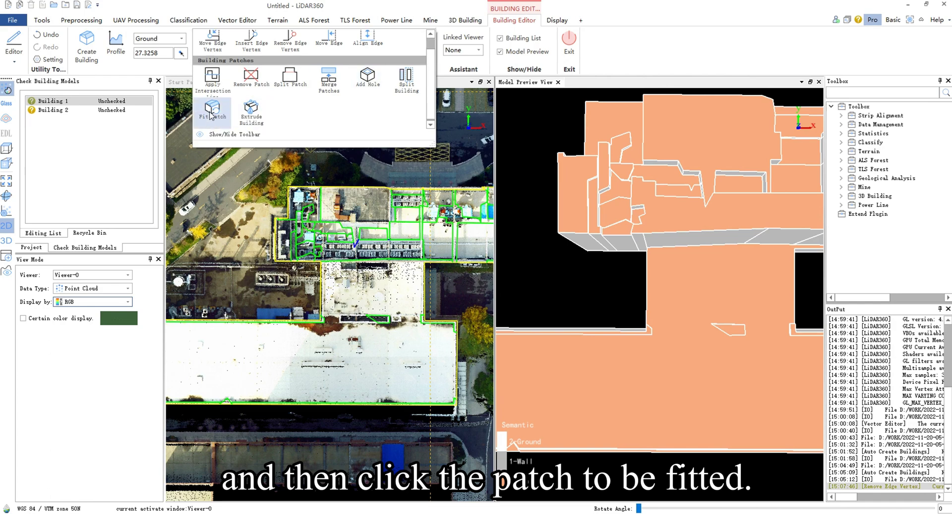
click(212, 115)
click(503, 257)
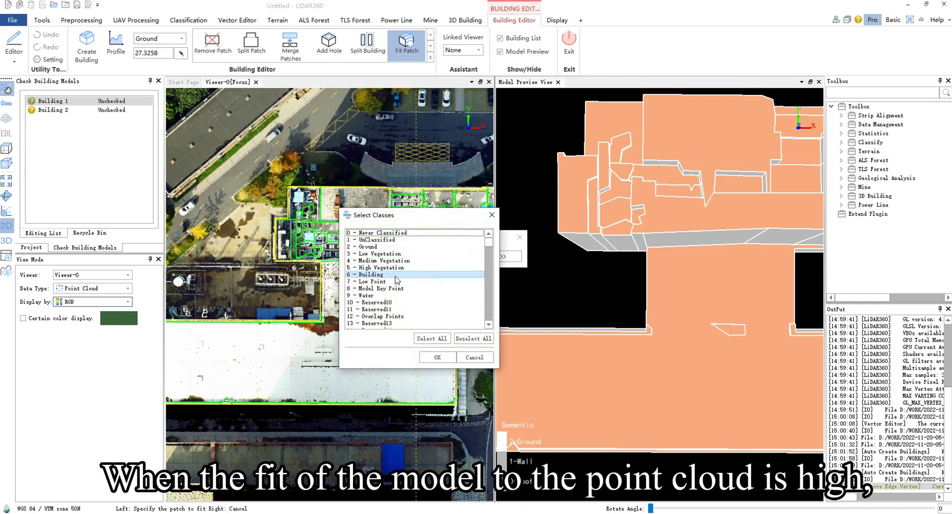
click(382, 276)
click(437, 358)
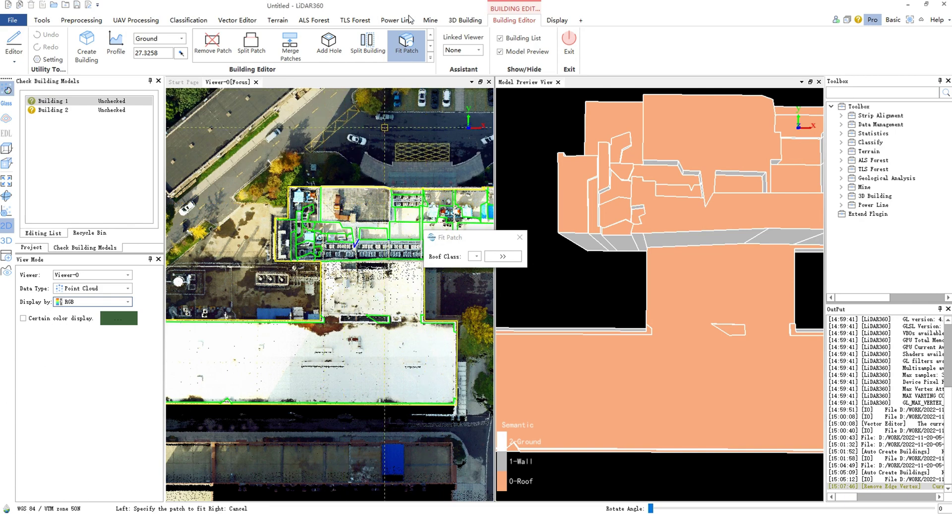
click(430, 58)
click(253, 112)
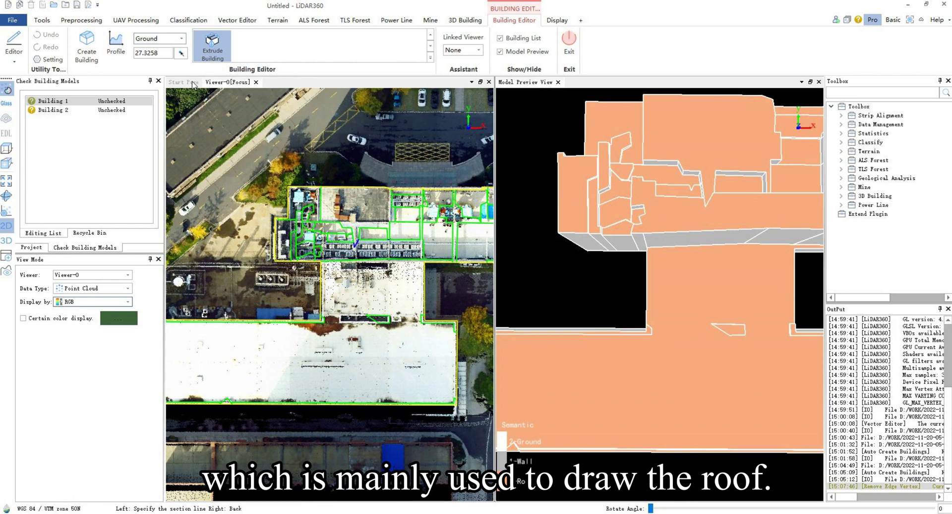
- Draw a profile line across the building to open its profile view
click(115, 47)
scroll(334, 219, up, 5)
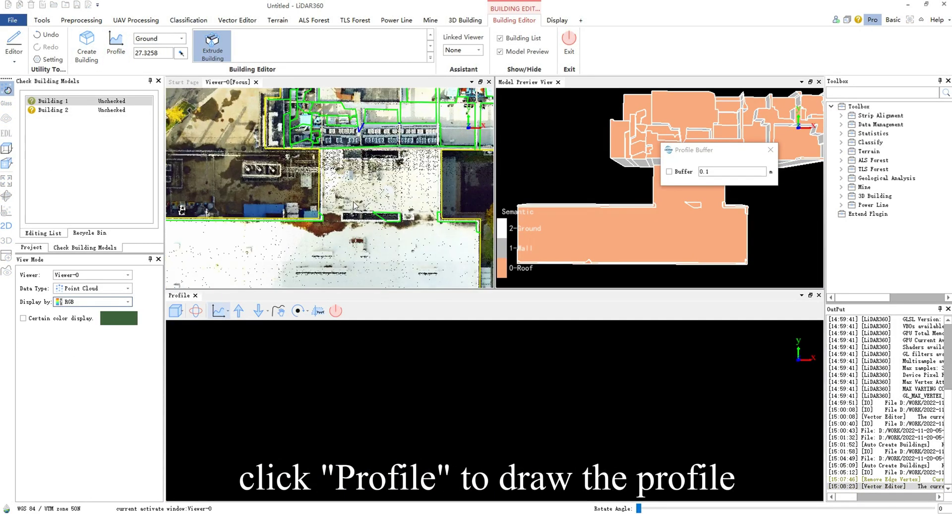
click(310, 130)
click(308, 204)
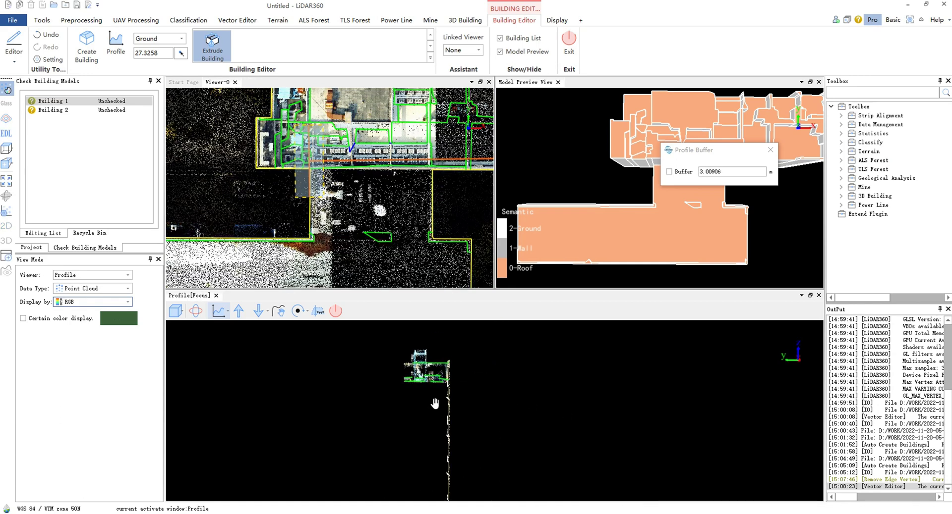
- Trace the extrusion section polyline in the Profile view, then exit and save the model
click(429, 35)
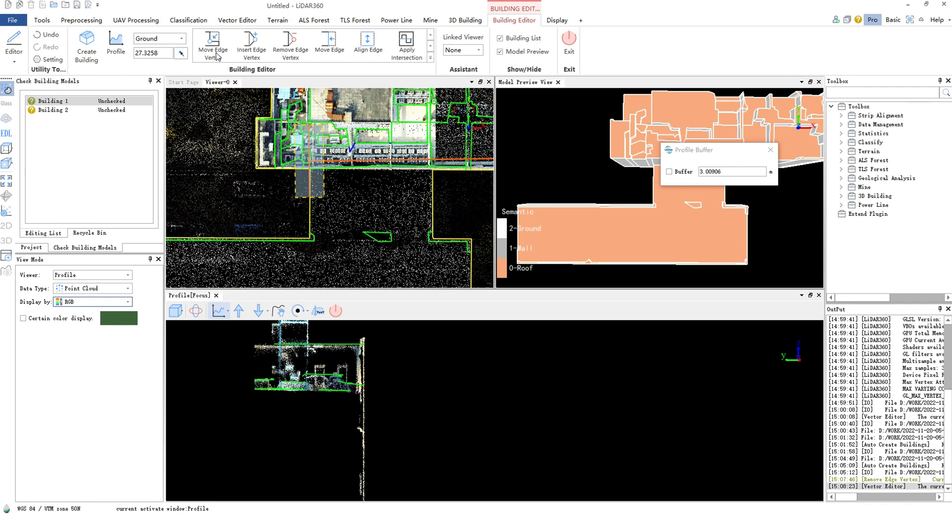
click(430, 58)
click(266, 111)
scroll(347, 381, up, 3)
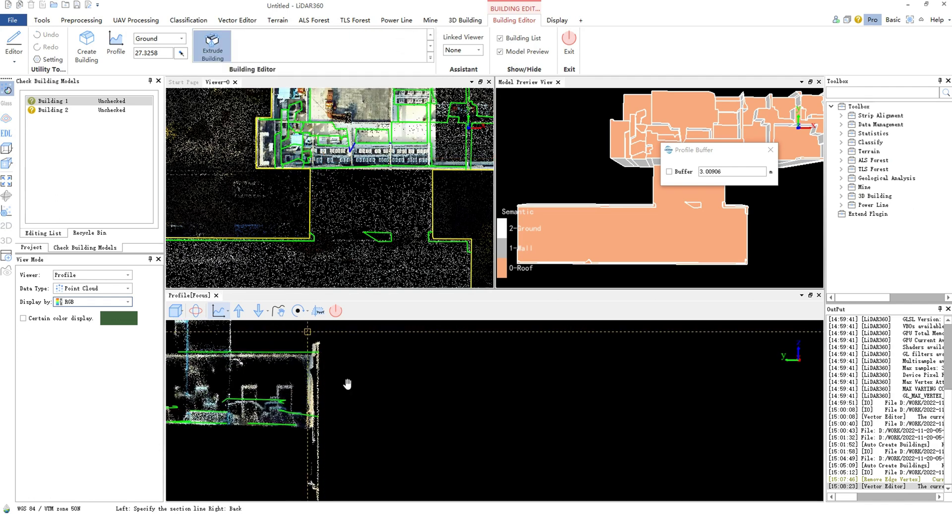
click(328, 365)
click(350, 351)
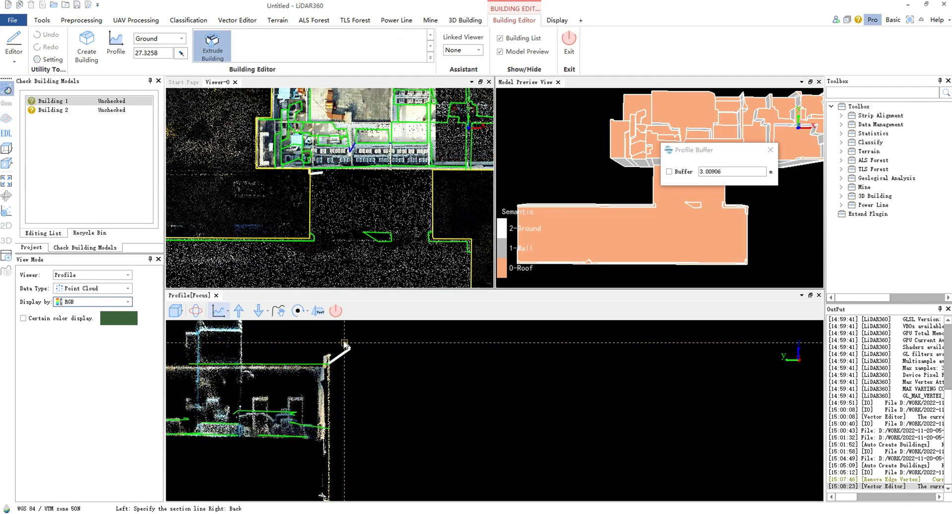
click(314, 334)
middle_drag(239, 331, 312, 348)
double_click(231, 352)
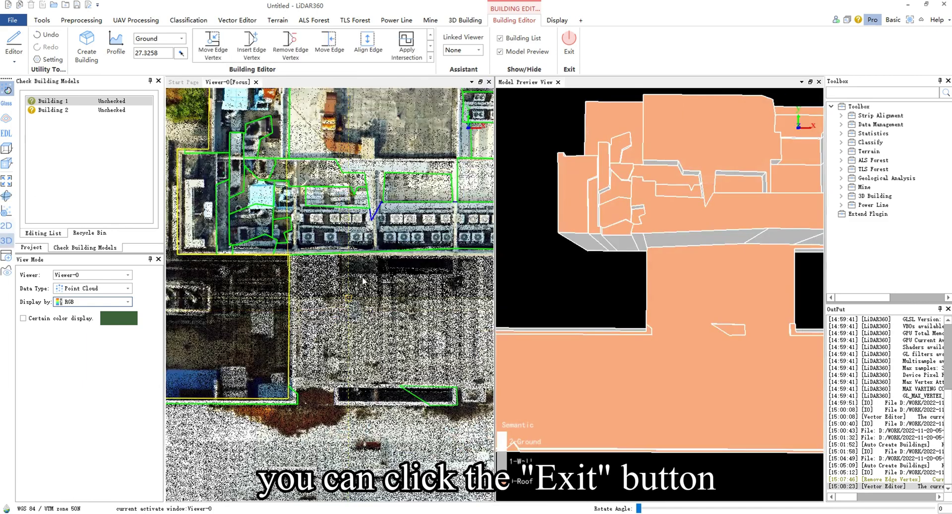
click(568, 47)
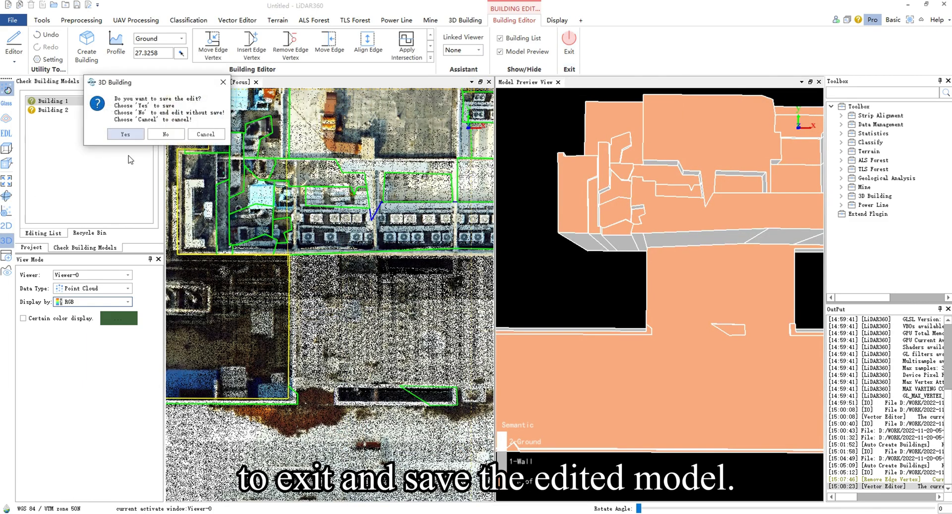
click(125, 134)
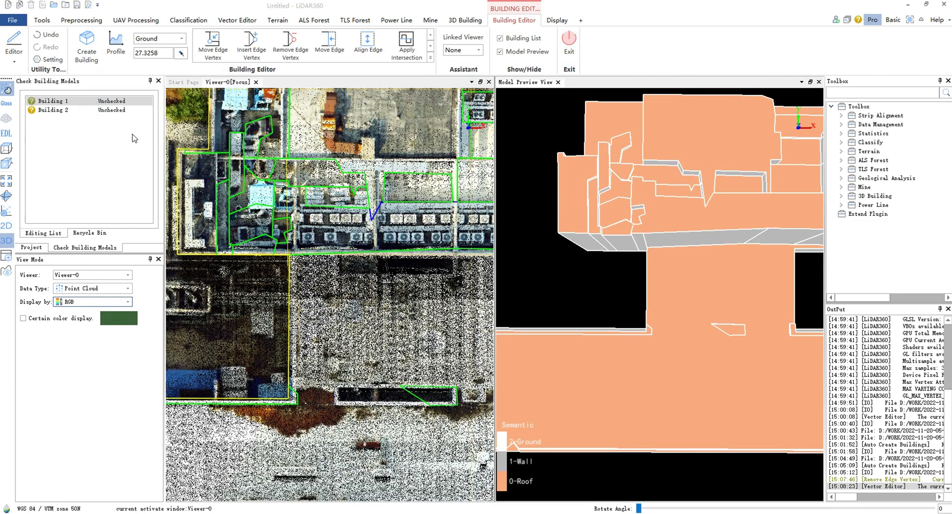